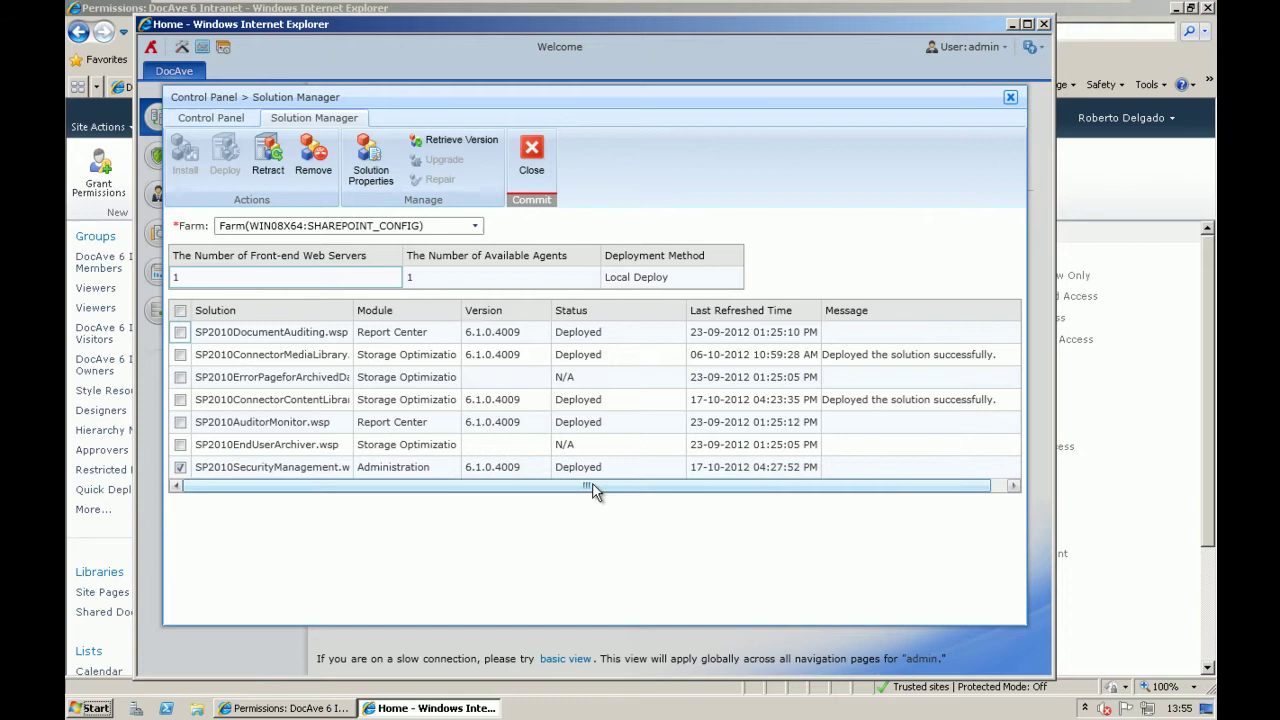
# Switch to the DocAve 6 Intranet site in Internet Explorer and open its site collection features from the site settings.
pyautogui.click(1084, 15)
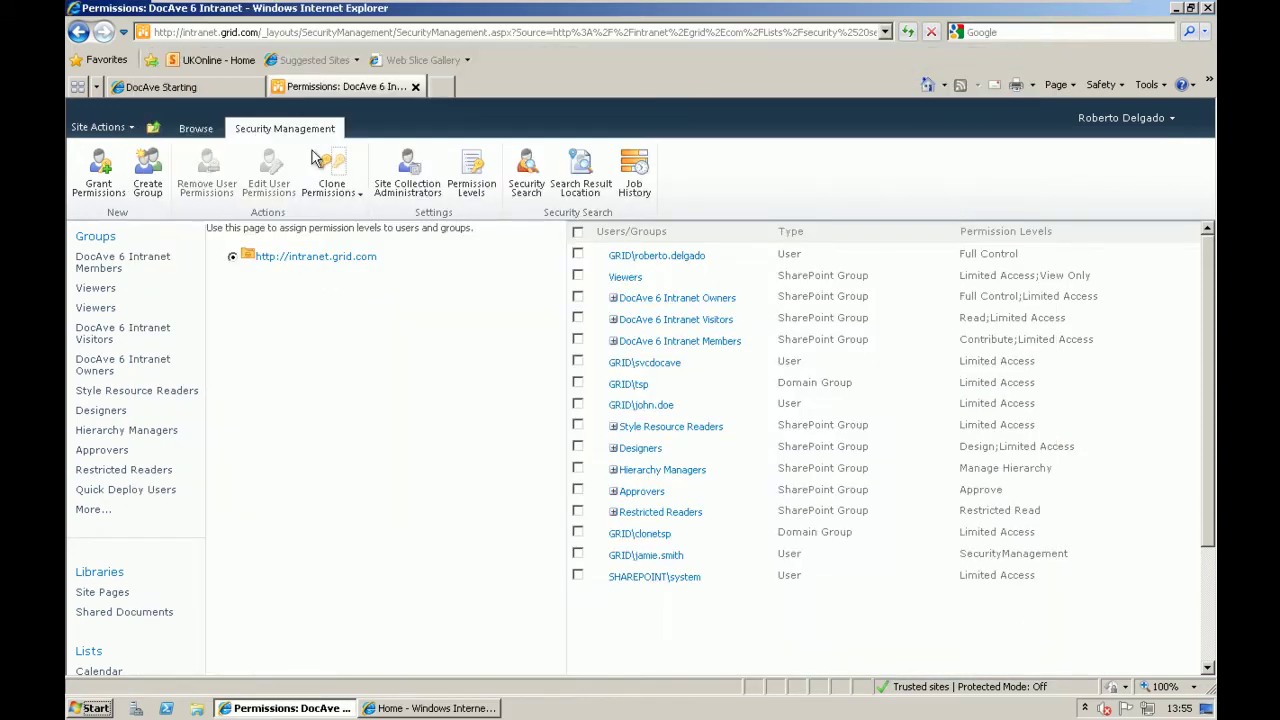
pyautogui.click(196, 129)
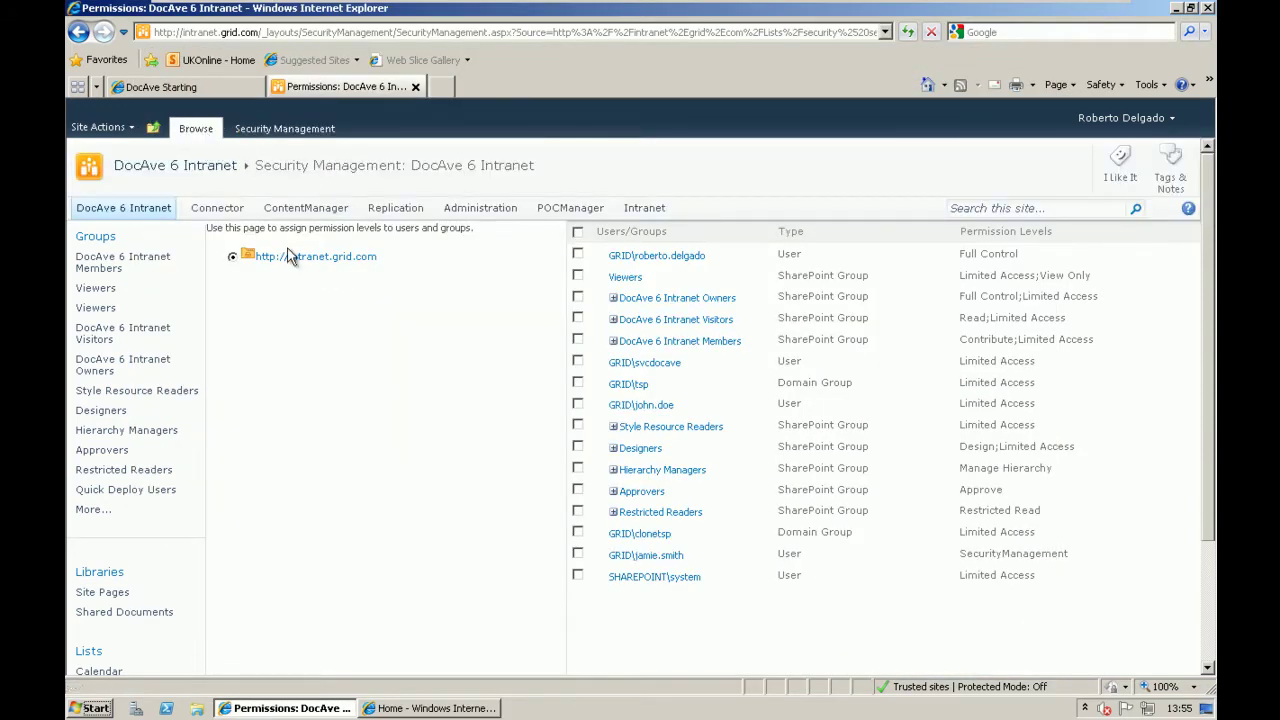
pyautogui.click(100, 127)
pyautogui.click(165, 458)
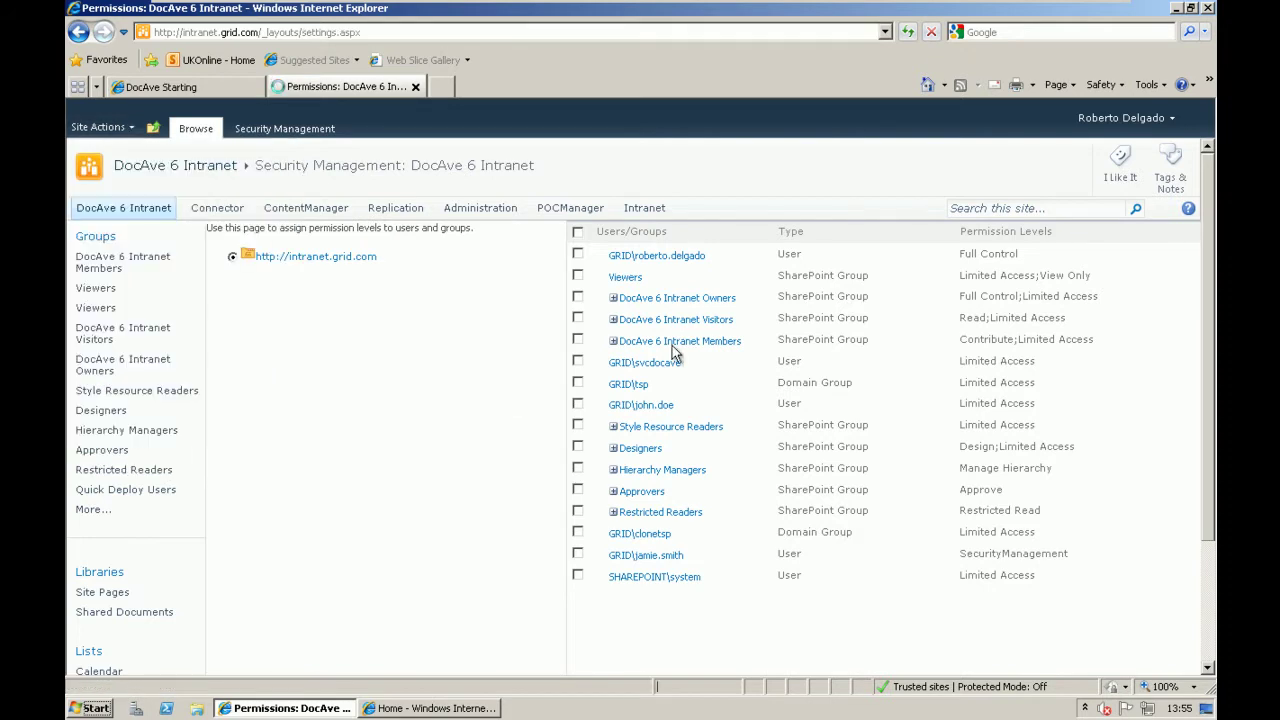
pyautogui.scroll(-4, 380, 434)
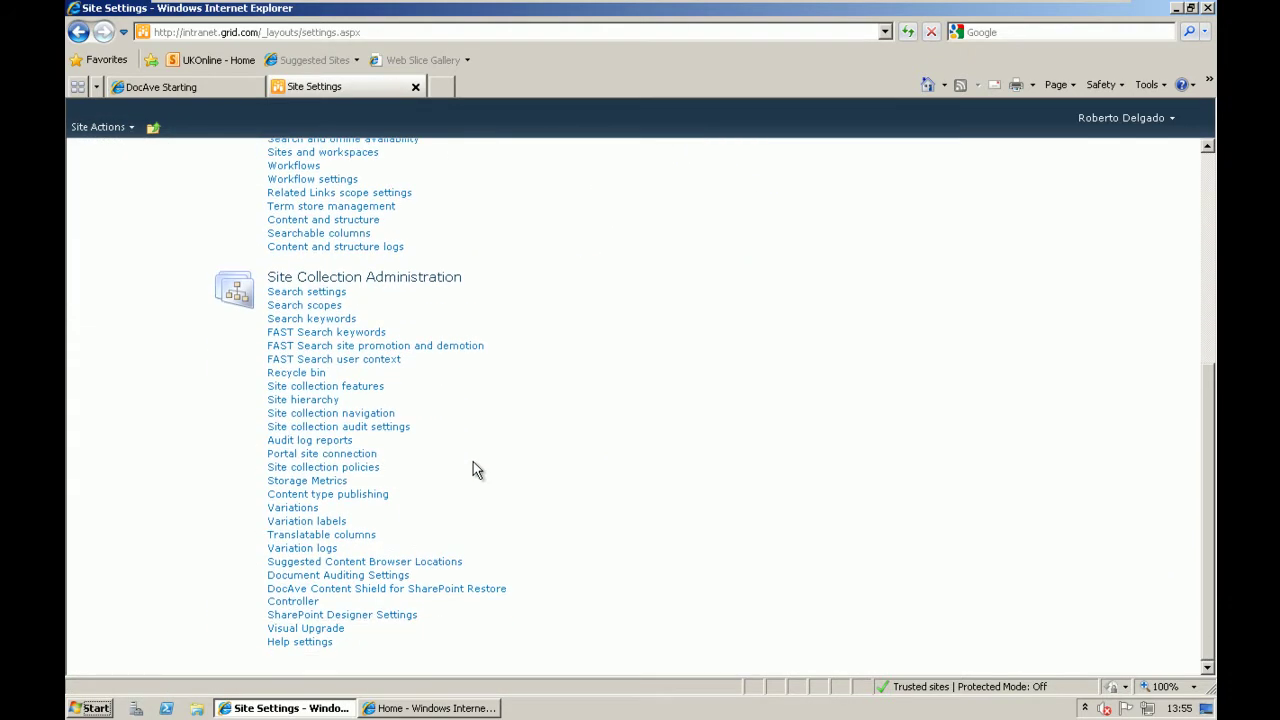
pyautogui.click(340, 390)
# Review the activation status of the DocAve Security Management, Ribbon, Search History and Search Result features.
pyautogui.scroll(-5, 792, 402)
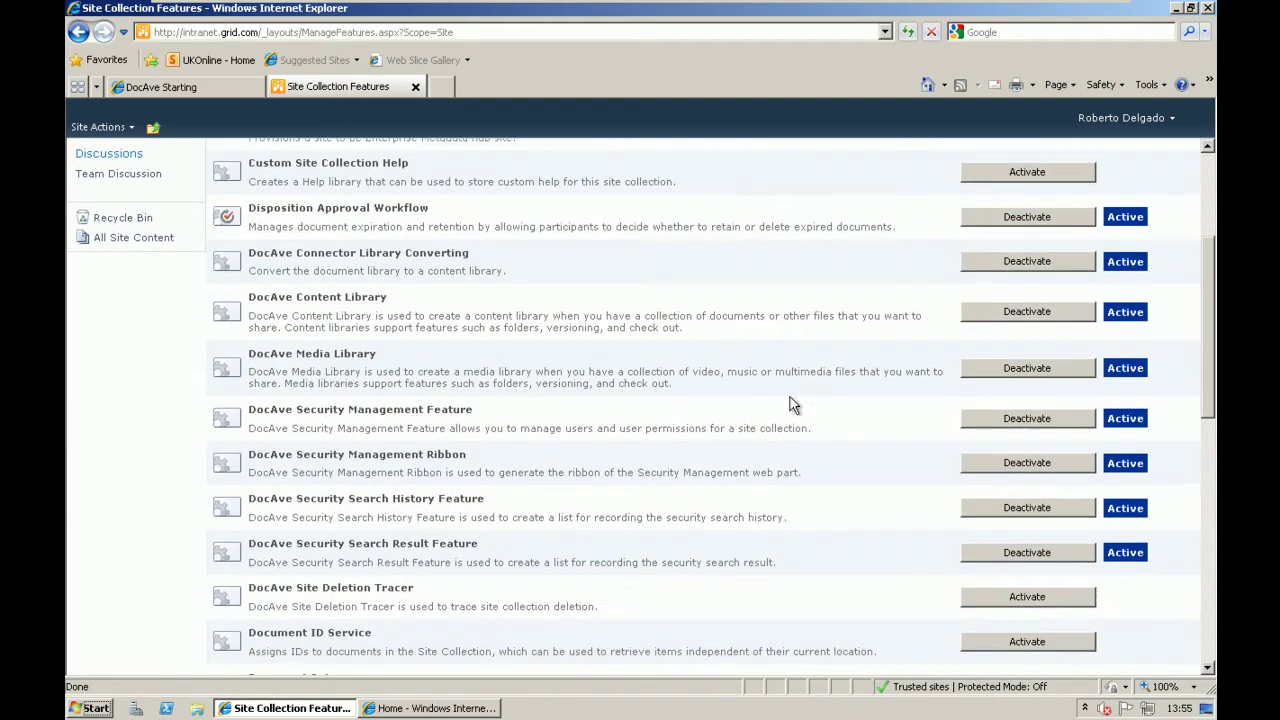
pyautogui.moveTo(250, 410); pyautogui.dragTo(443, 415)
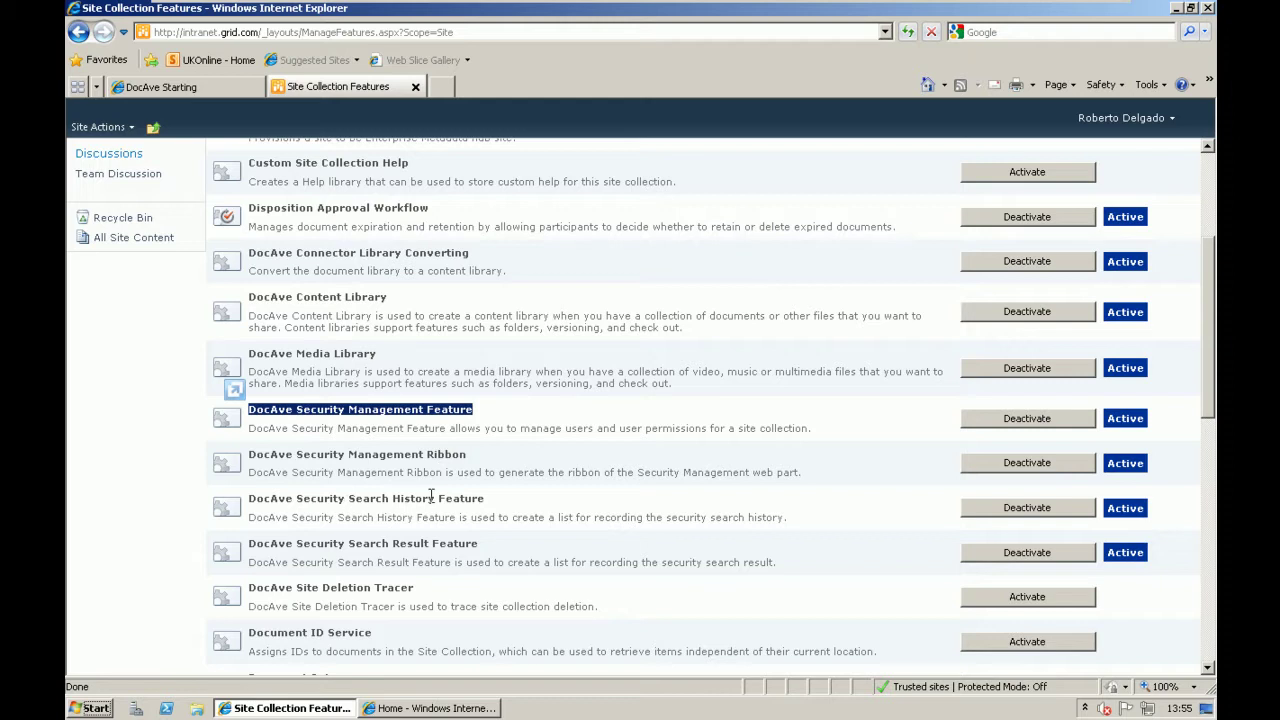
pyautogui.moveTo(350, 545); pyautogui.dragTo(445, 558)
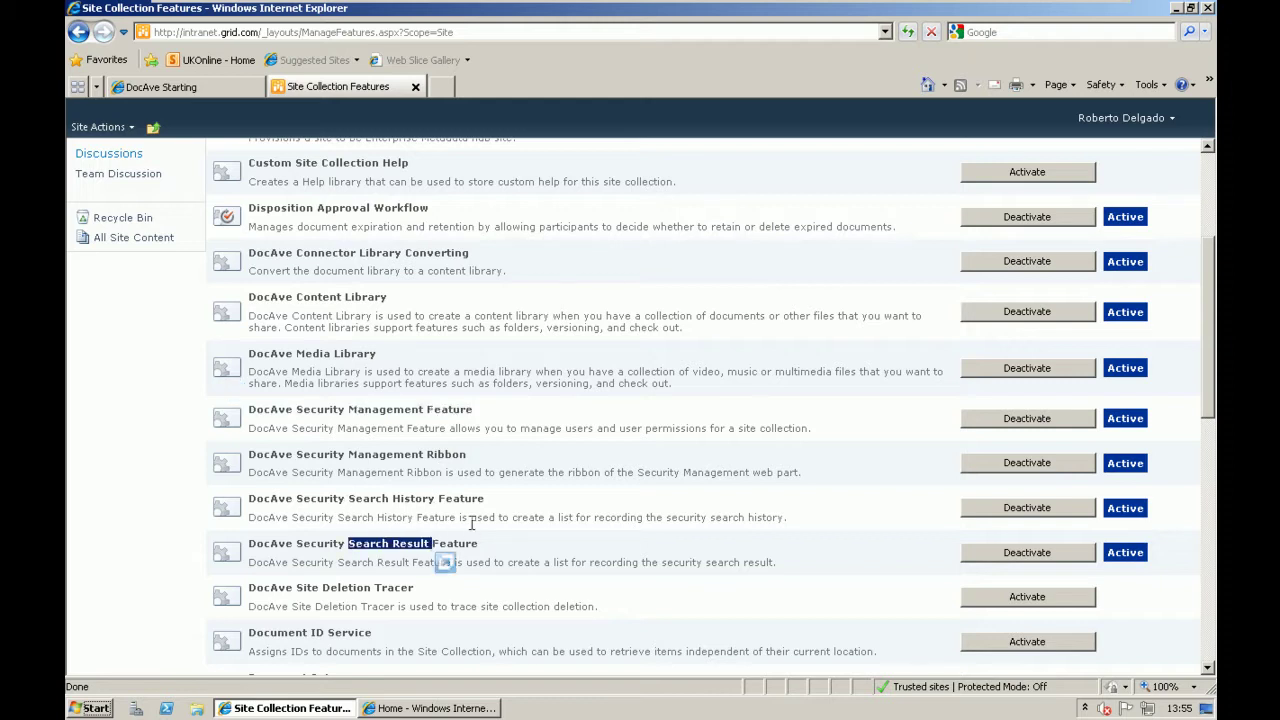
pyautogui.click(471, 522)
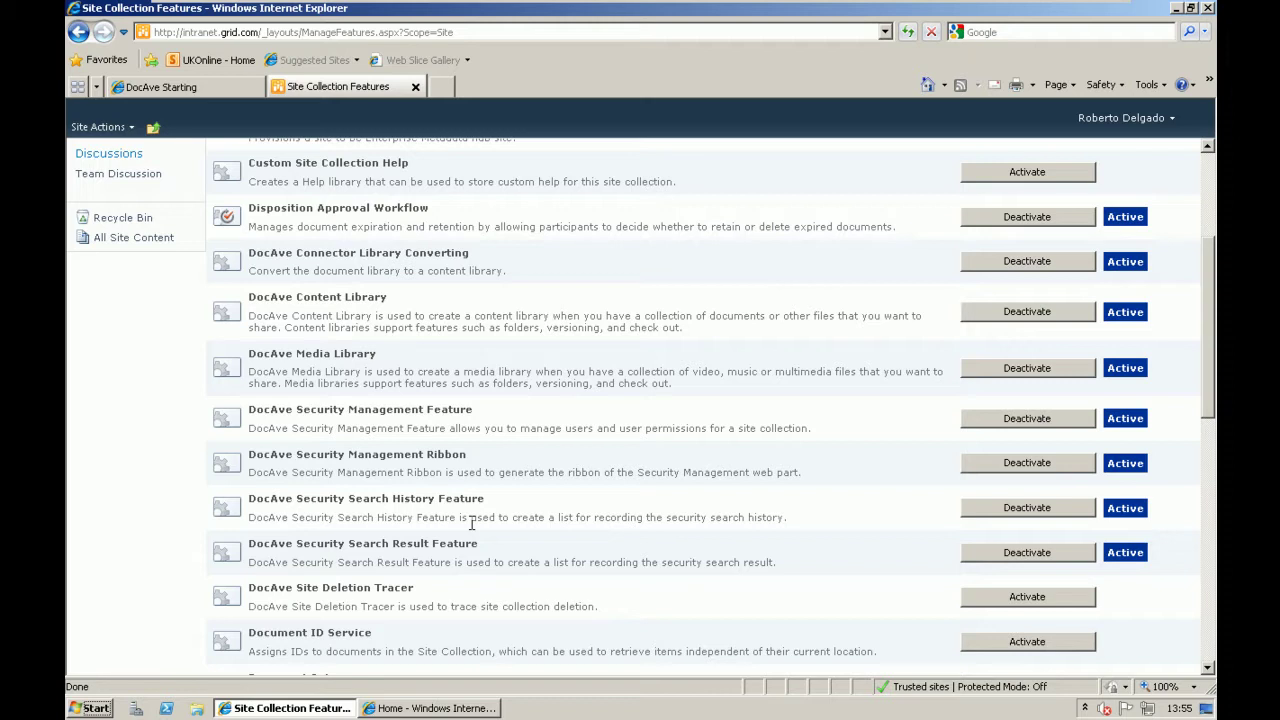
pyautogui.scroll(5, 463, 523)
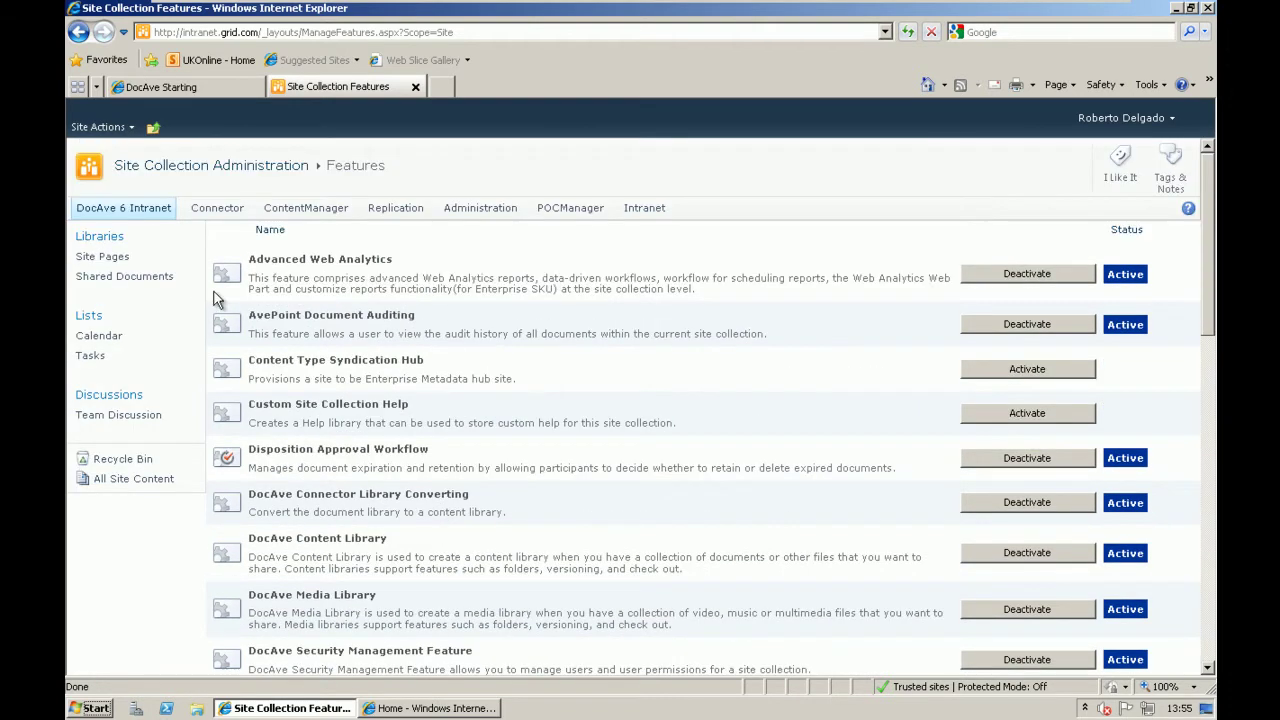
# Return to the site settings and open Security management under Users and Permissions.
pyautogui.click(98, 127)
pyautogui.click(146, 448)
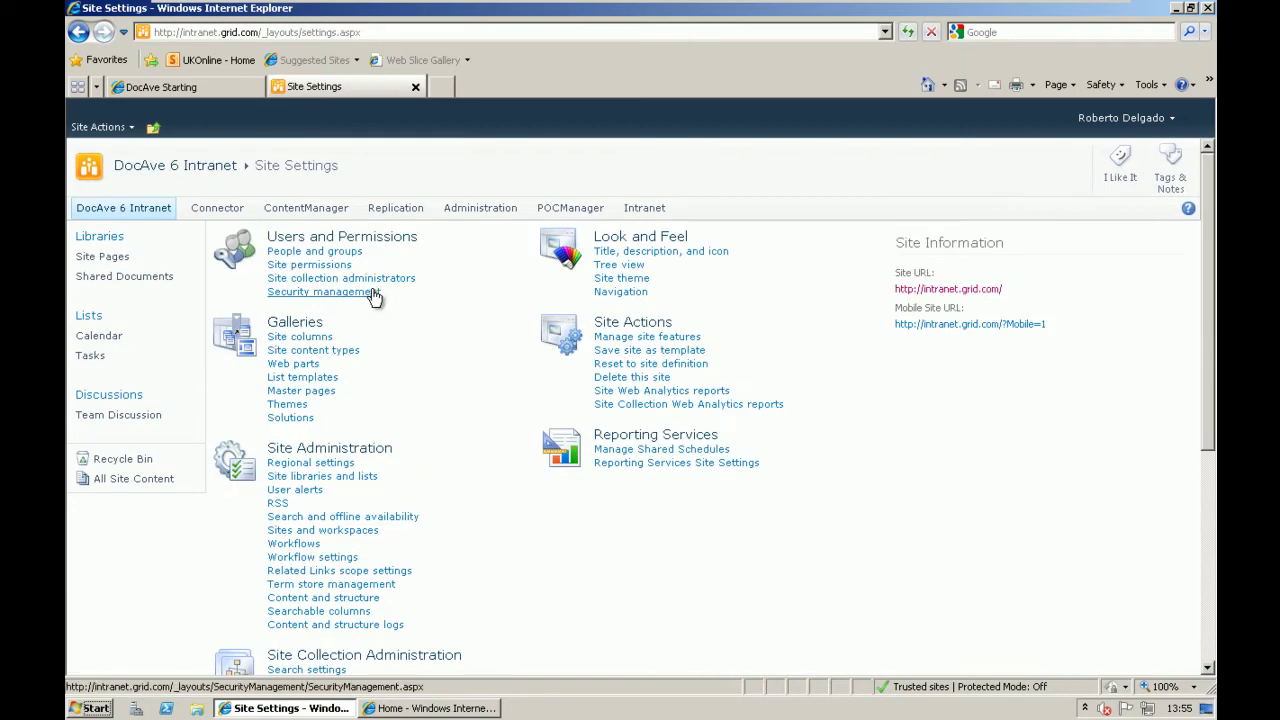
pyautogui.click(370, 298)
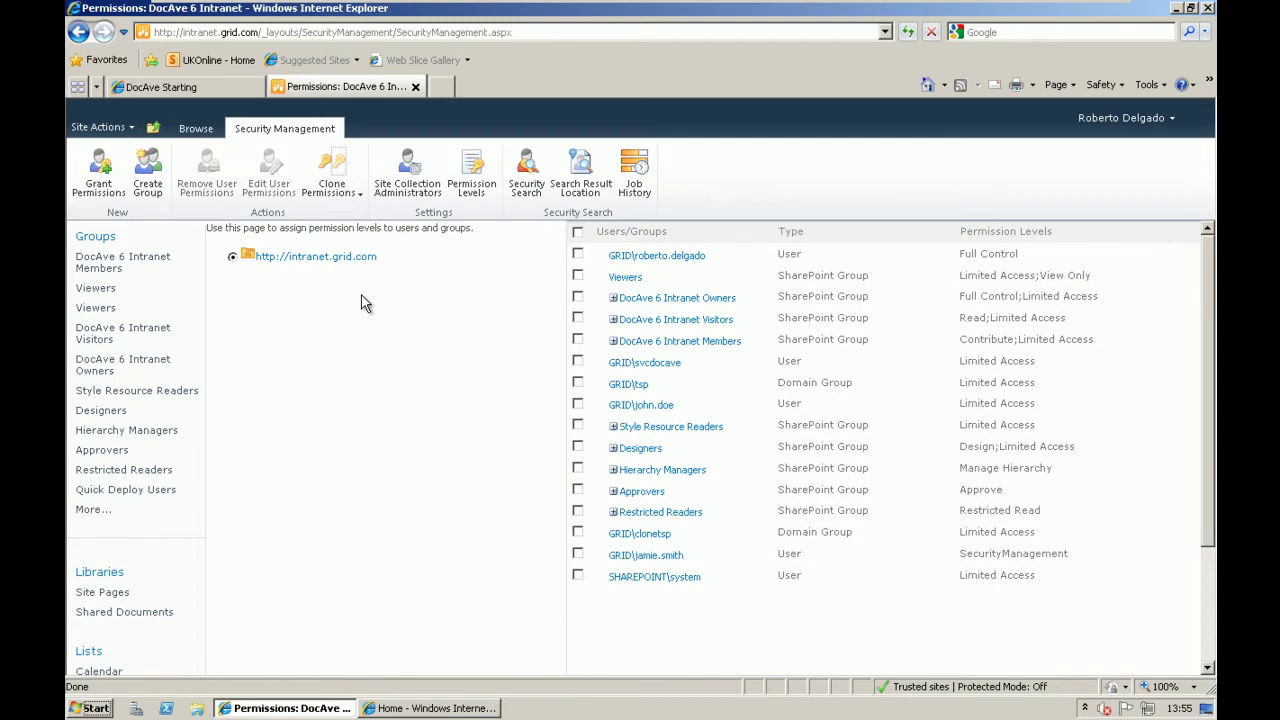
pyautogui.click(320, 258)
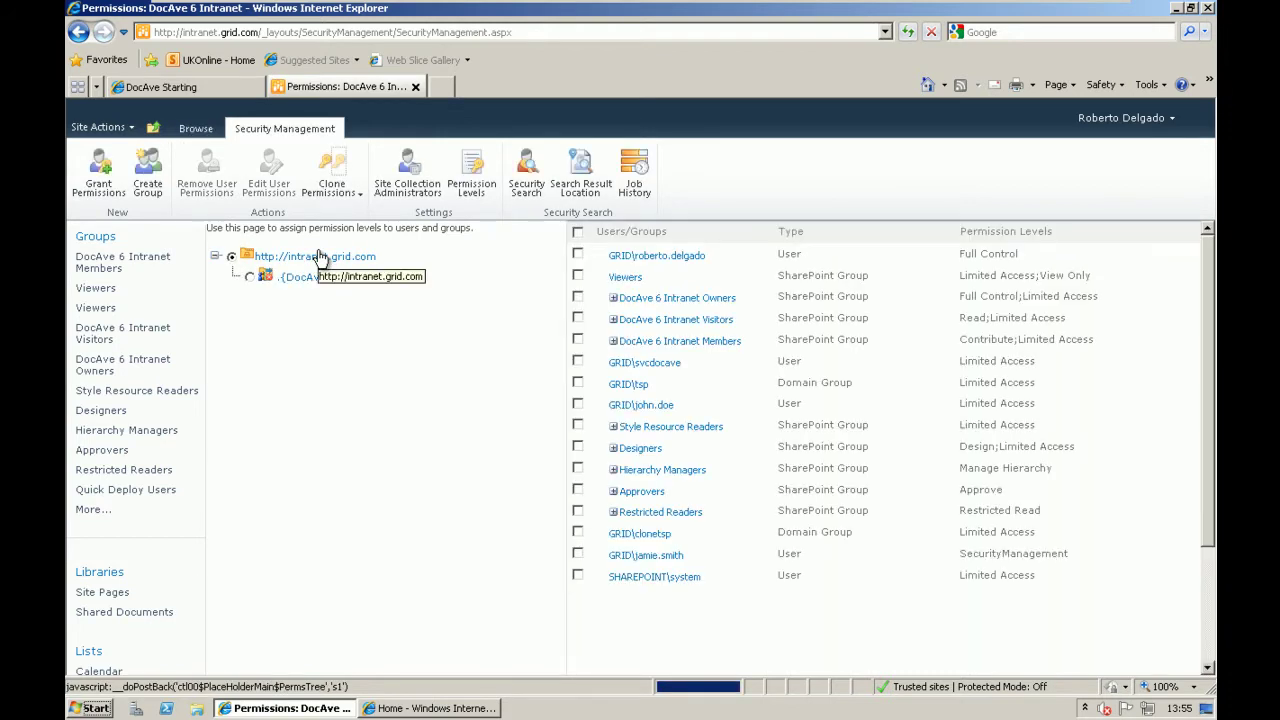
pyautogui.click(323, 284)
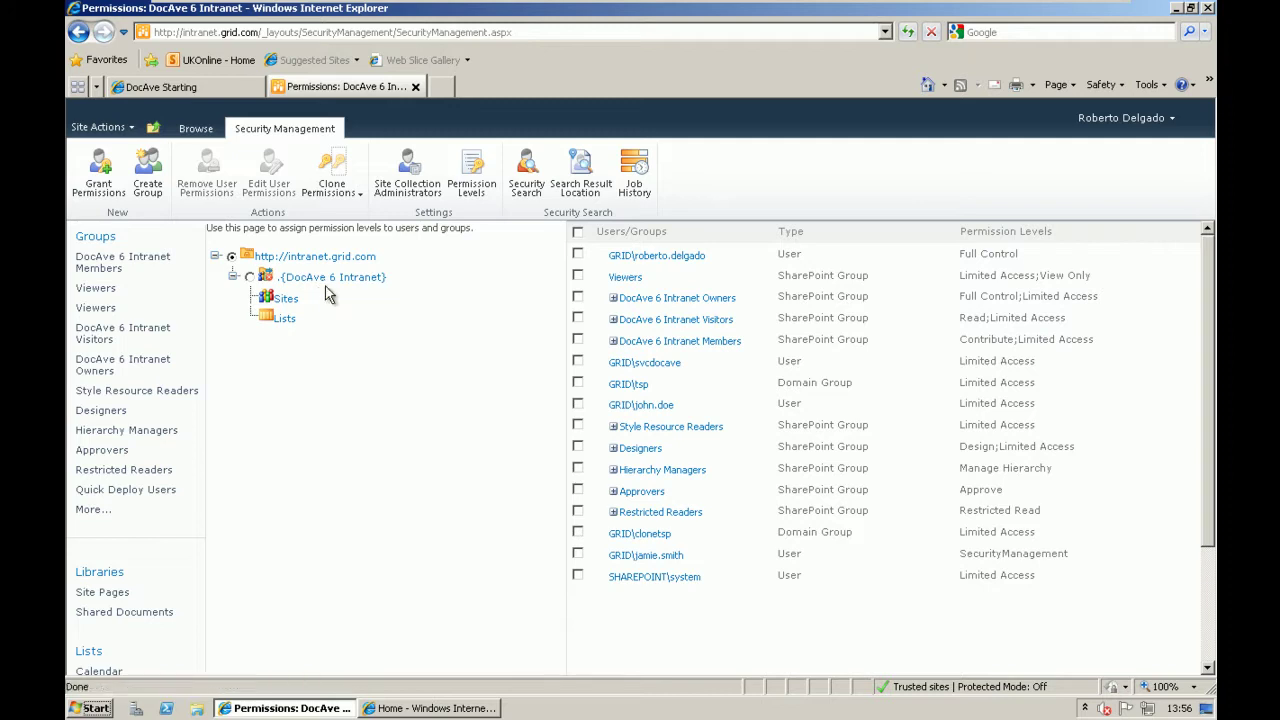
pyautogui.click(284, 318)
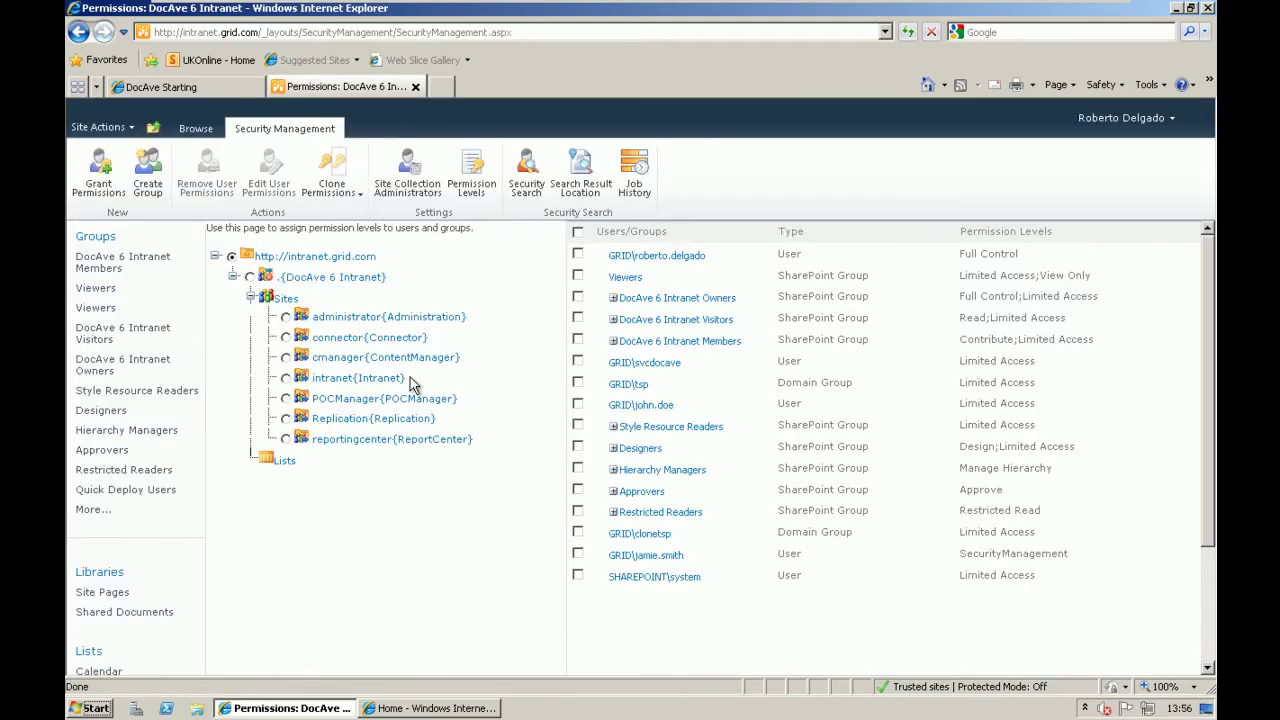
pyautogui.click(348, 343)
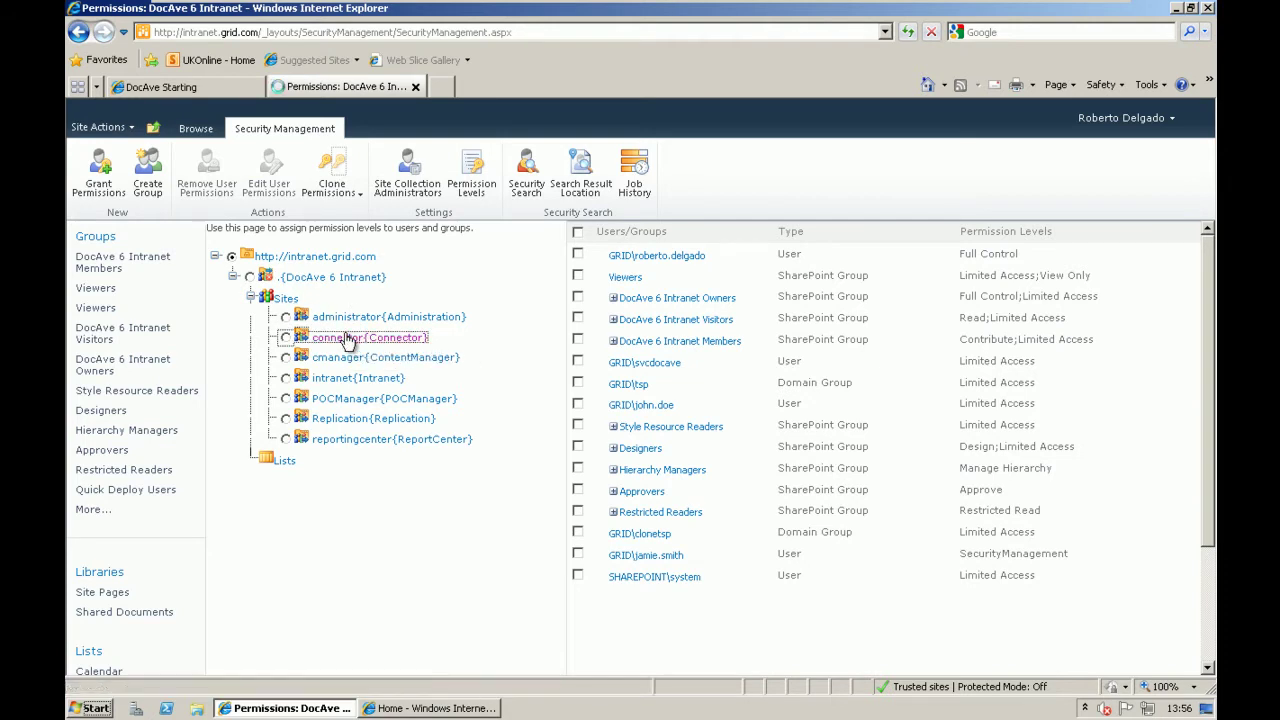
pyautogui.click(325, 381)
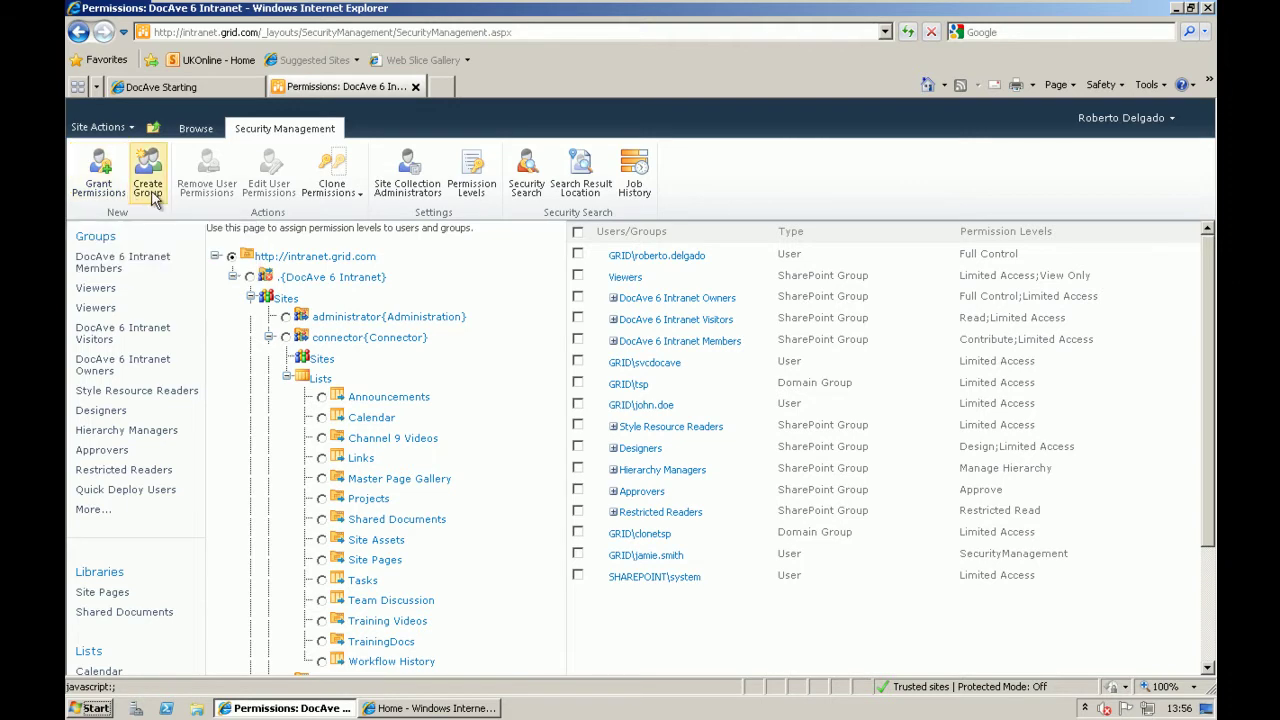
pyautogui.click(346, 196)
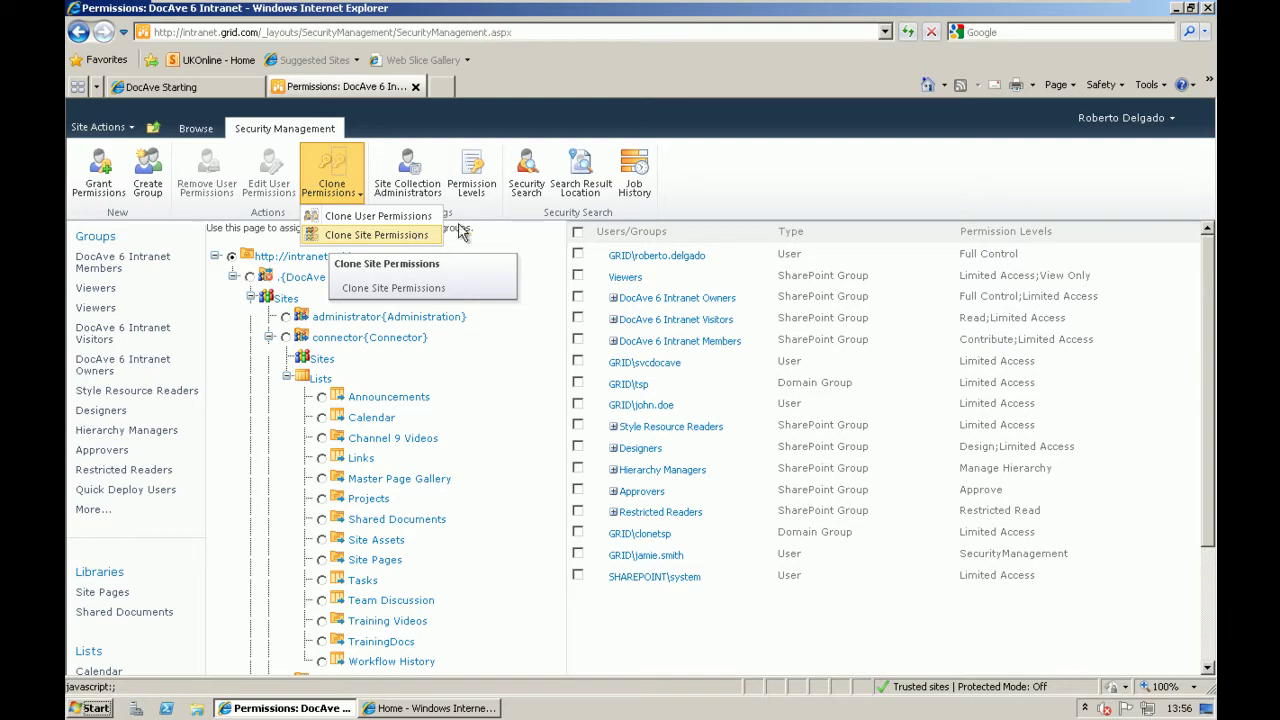
pyautogui.click(418, 238)
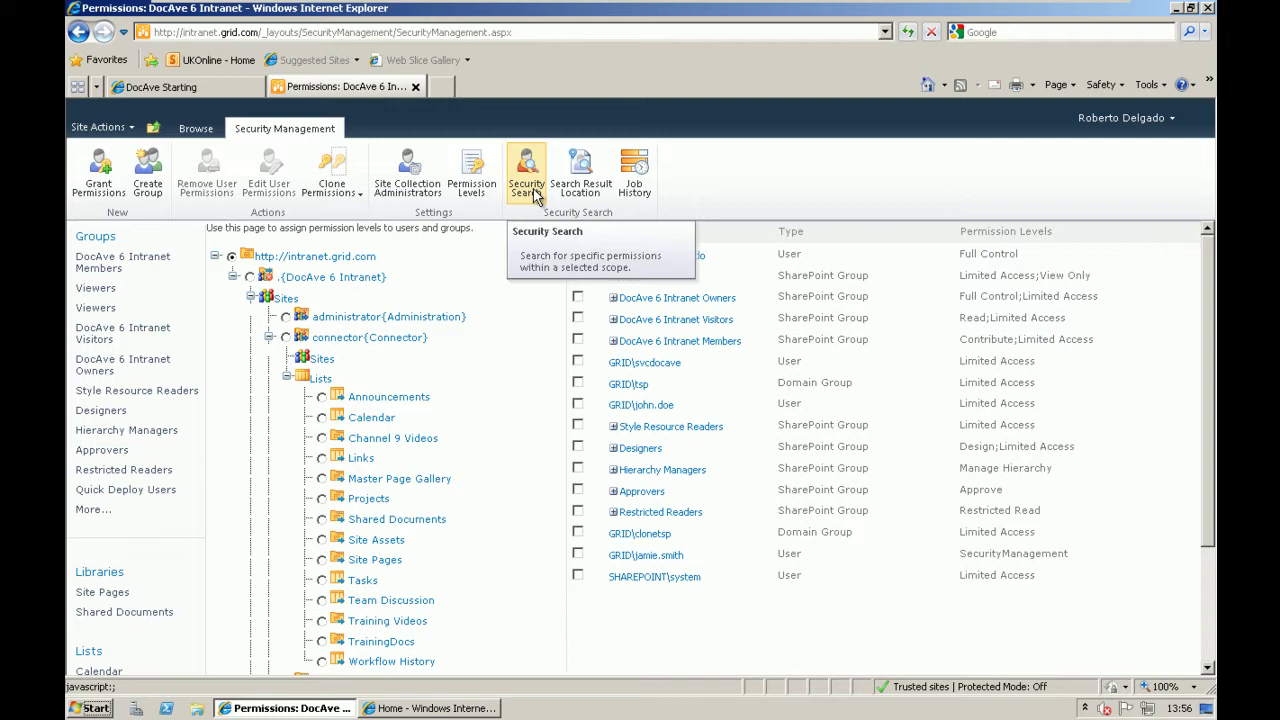
# Open a security search and review its user/group, description, permission level and search criteria options.
pyautogui.click(527, 190)
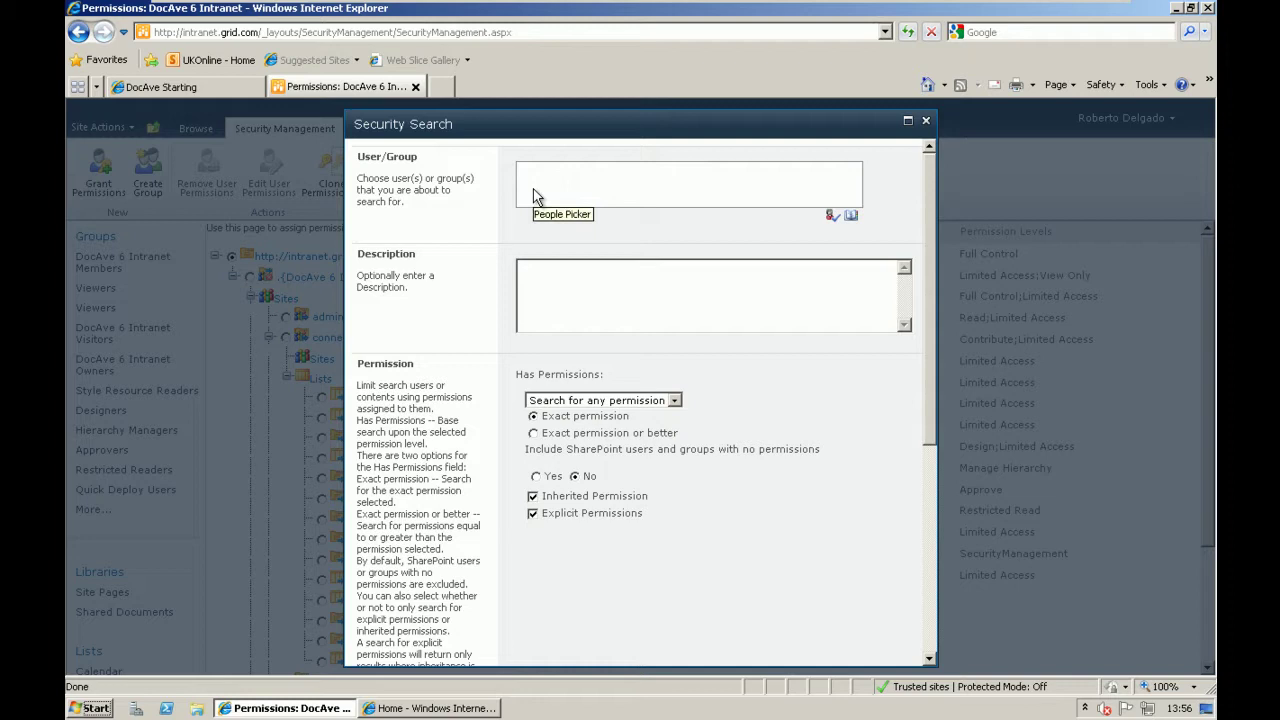
pyautogui.click(643, 180)
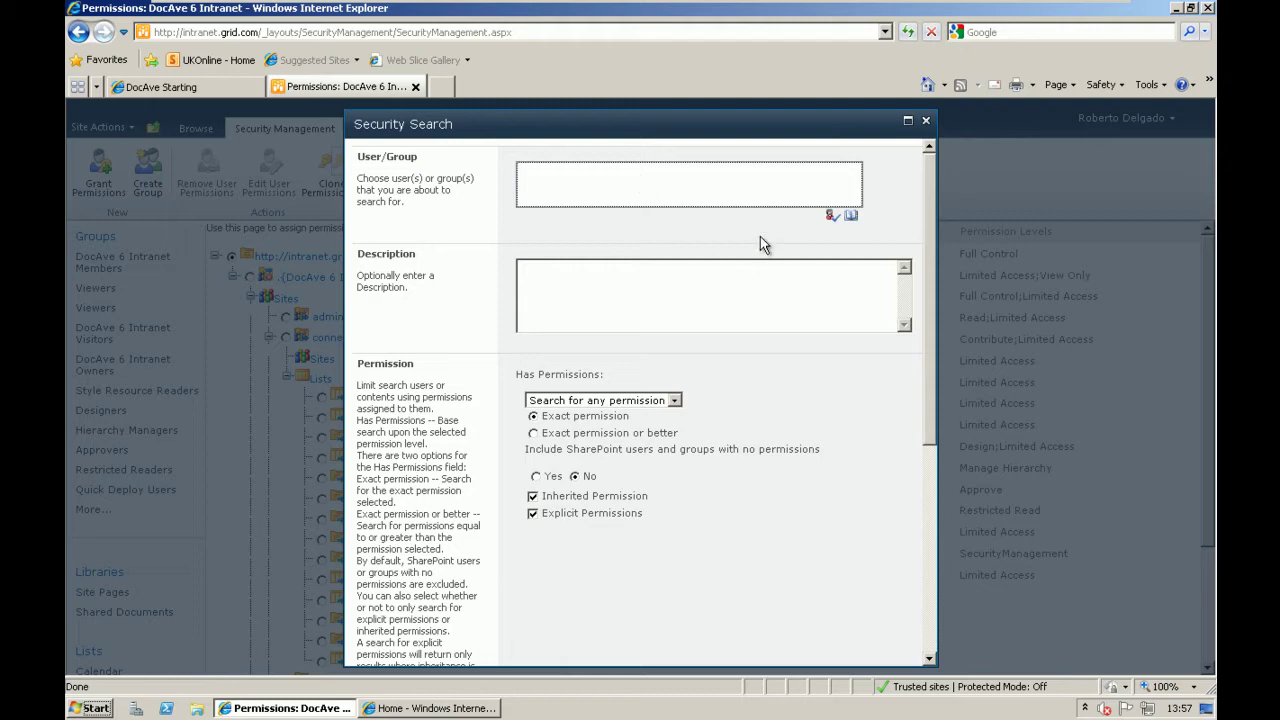
pyautogui.click(690, 298)
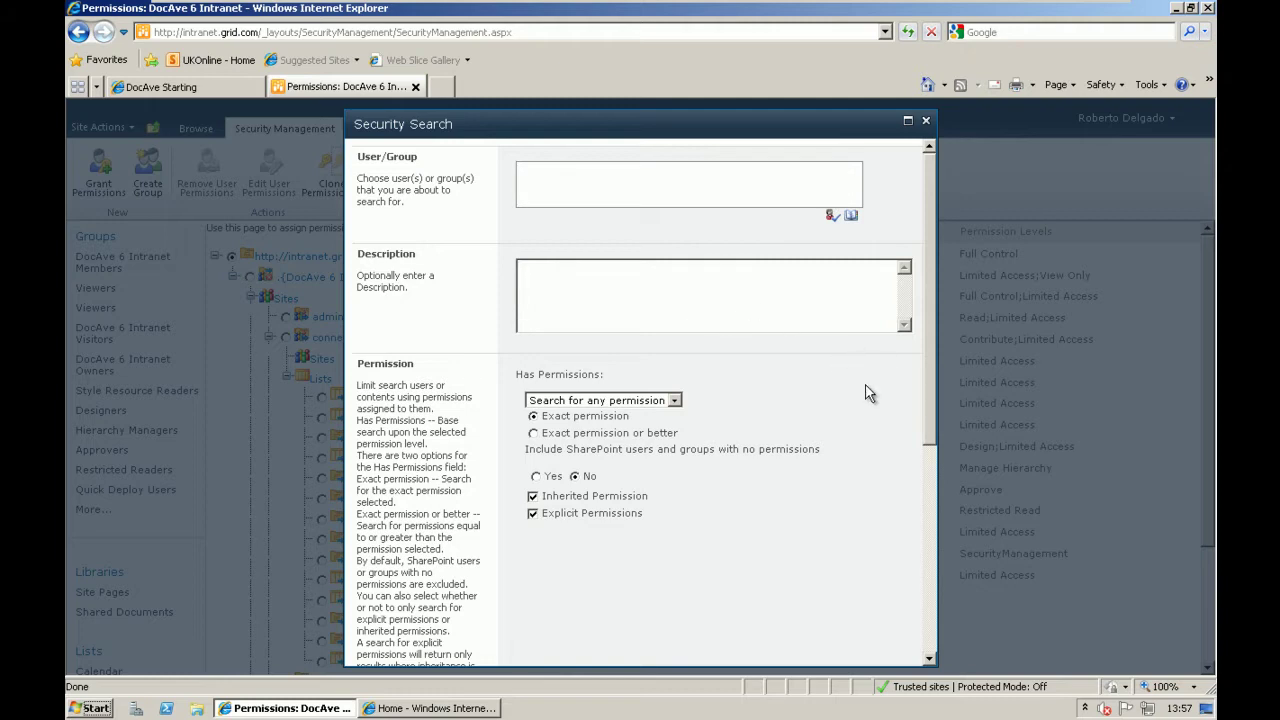
pyautogui.scroll(-3, 866, 391)
pyautogui.click(674, 243)
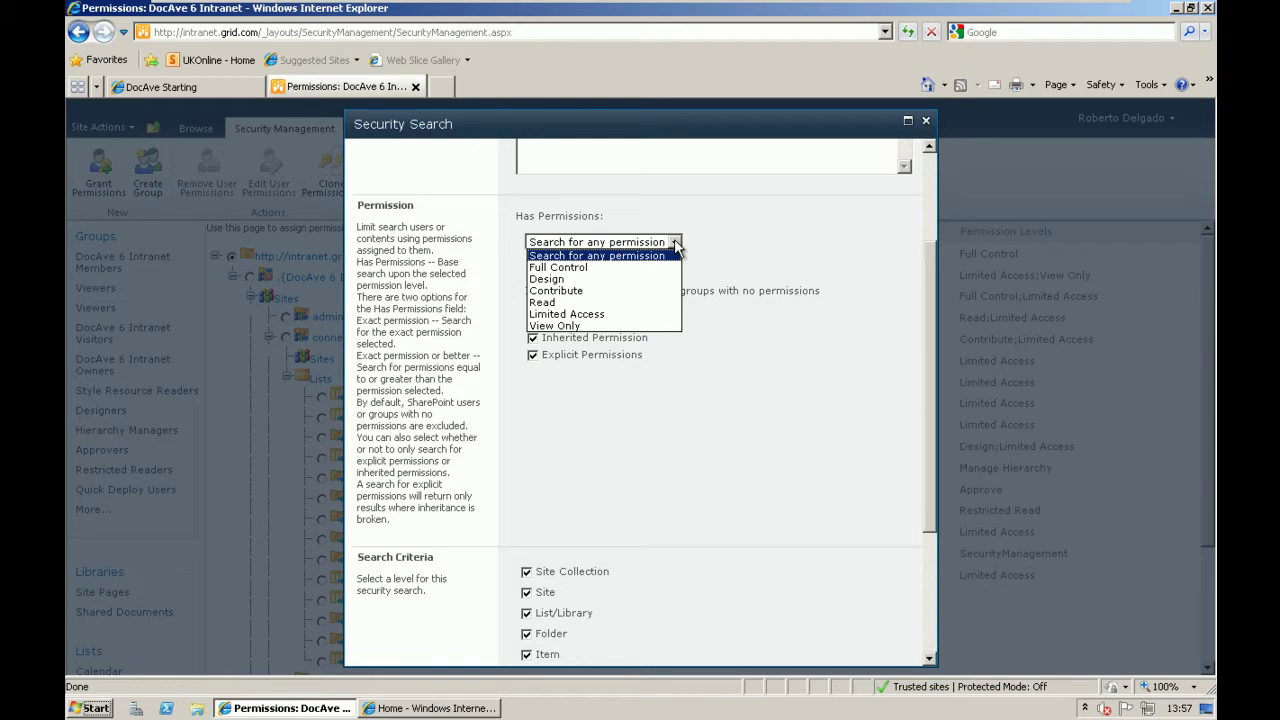
pyautogui.click(676, 244)
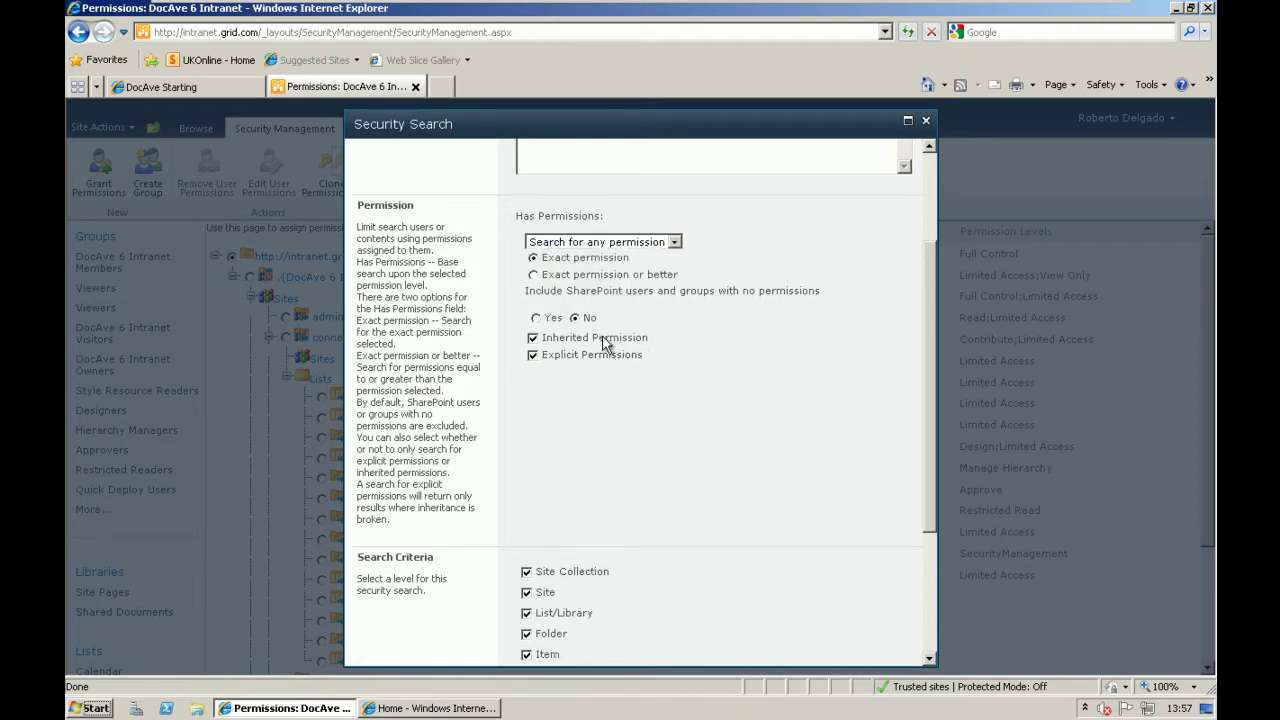
pyautogui.scroll(-5, 743, 423)
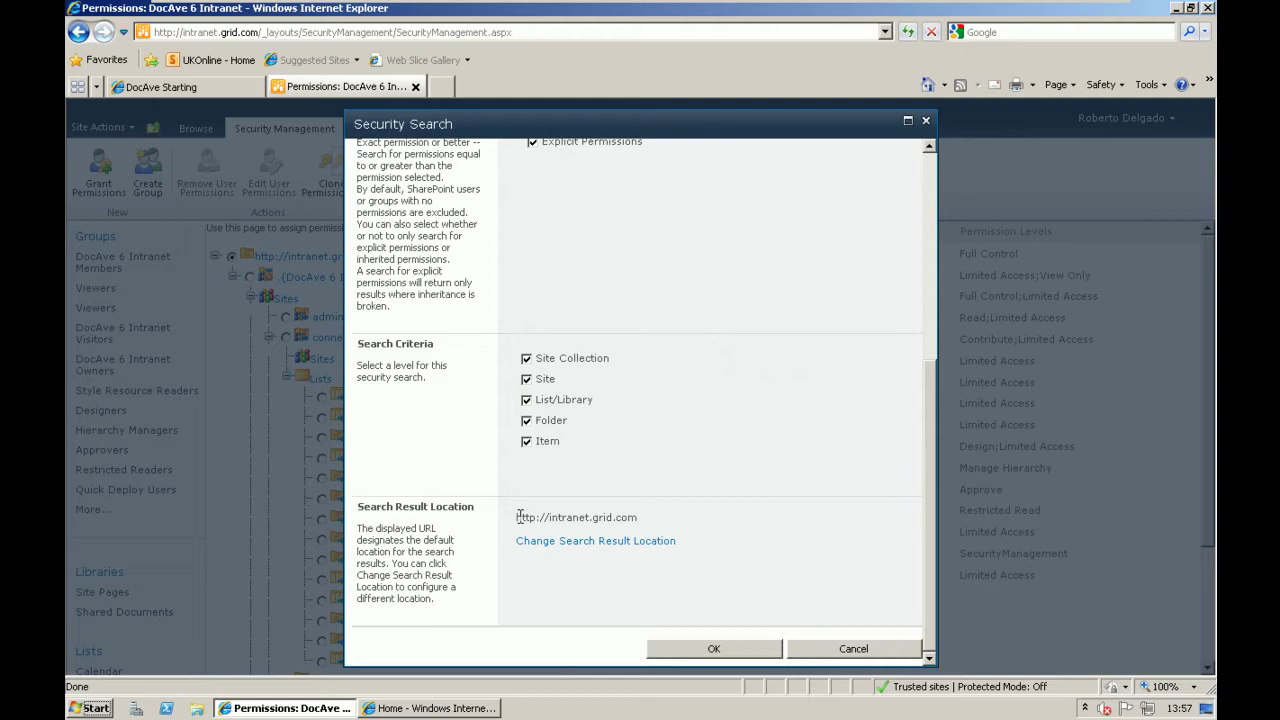
pyautogui.click(606, 541)
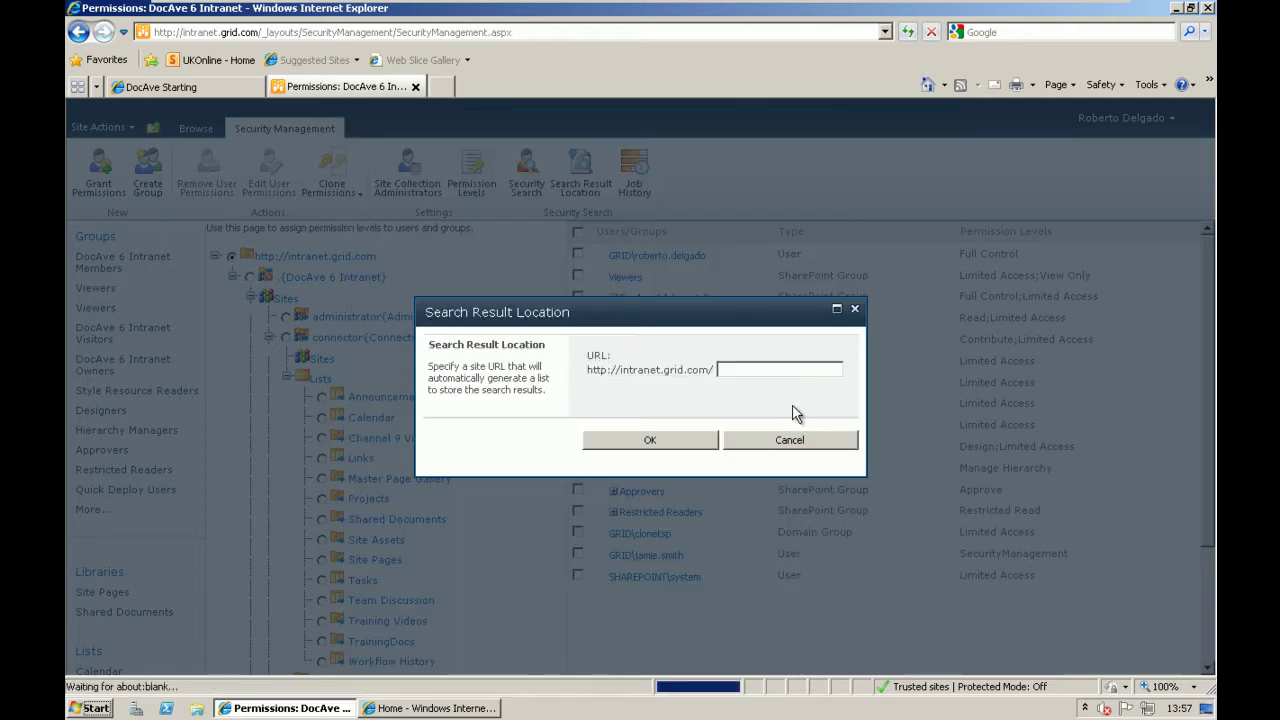
pyautogui.click(797, 368)
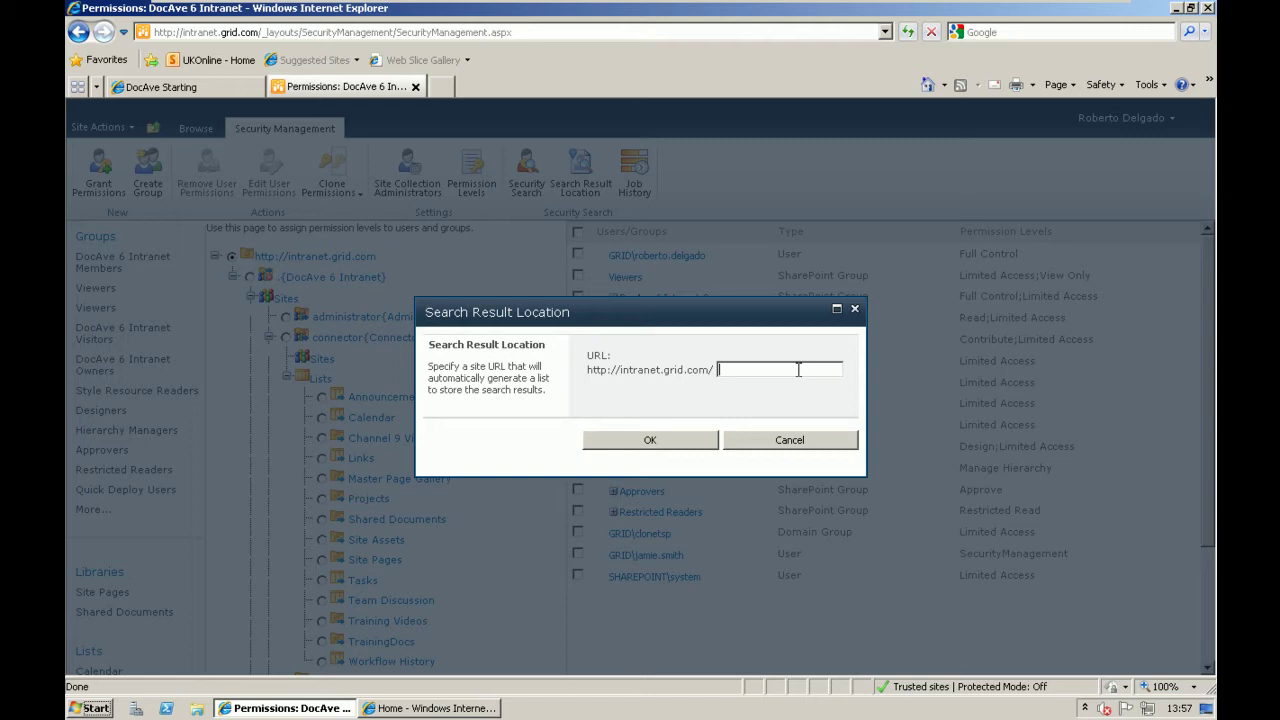
pyautogui.click(690, 442)
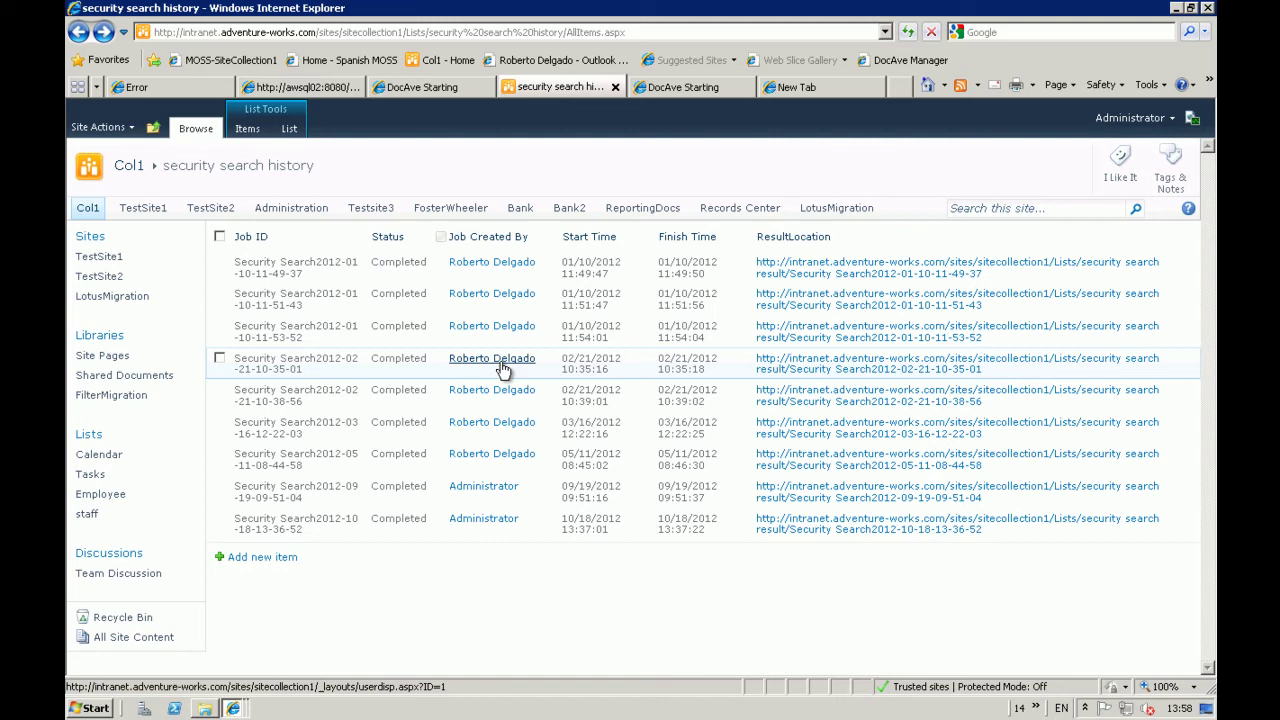
# Open the result list of the 10/18/2012 job from Col1's security search history.
pyautogui.moveTo(322, 166); pyautogui.dragTo(162, 167)
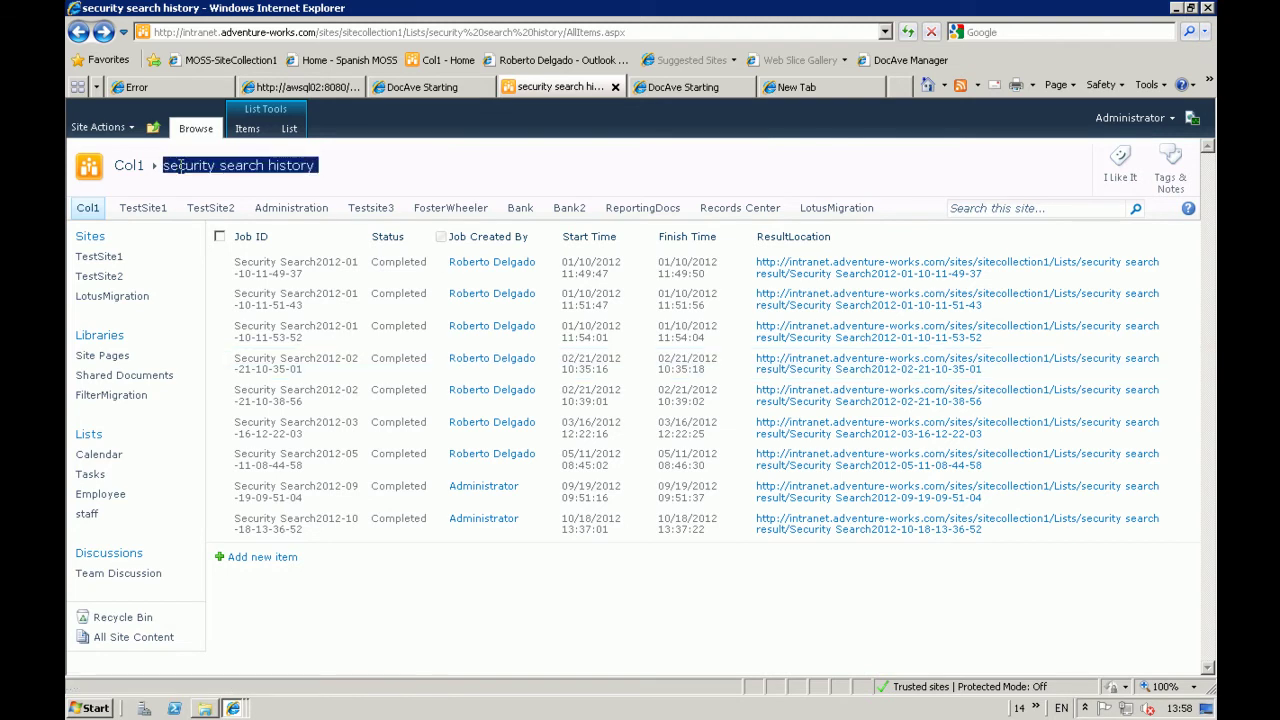
pyautogui.click(456, 184)
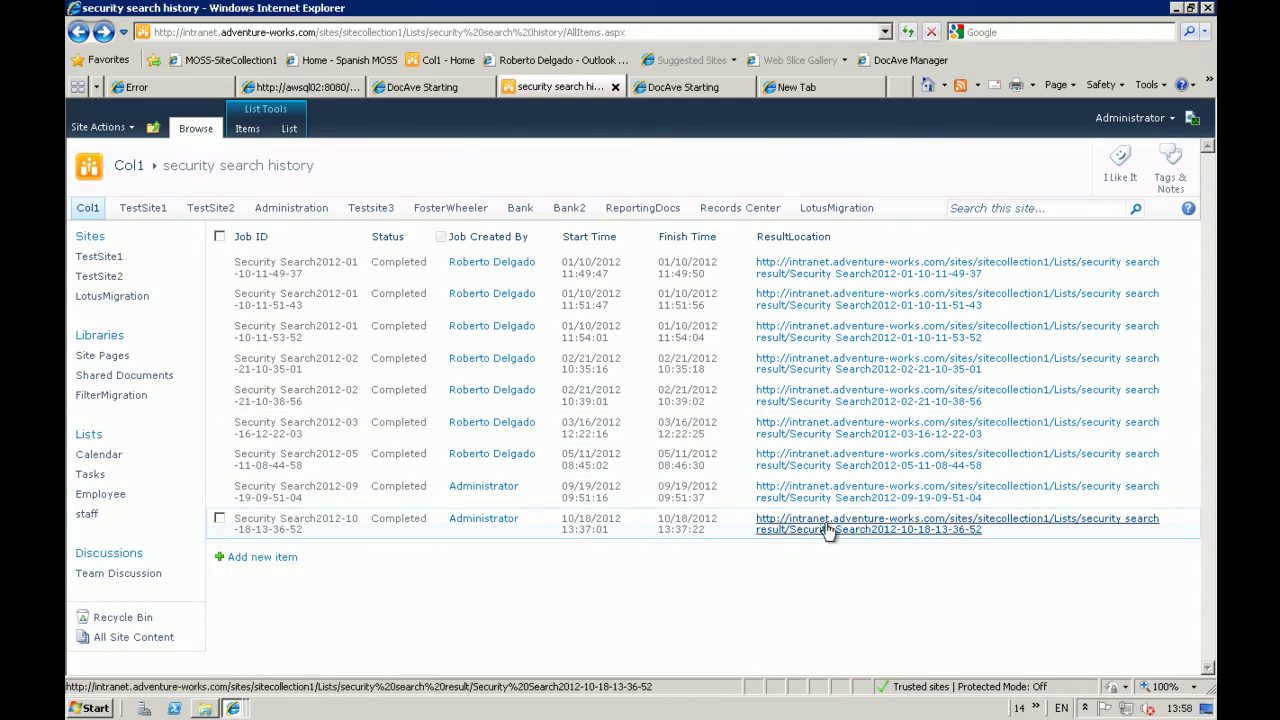
pyautogui.click(828, 528)
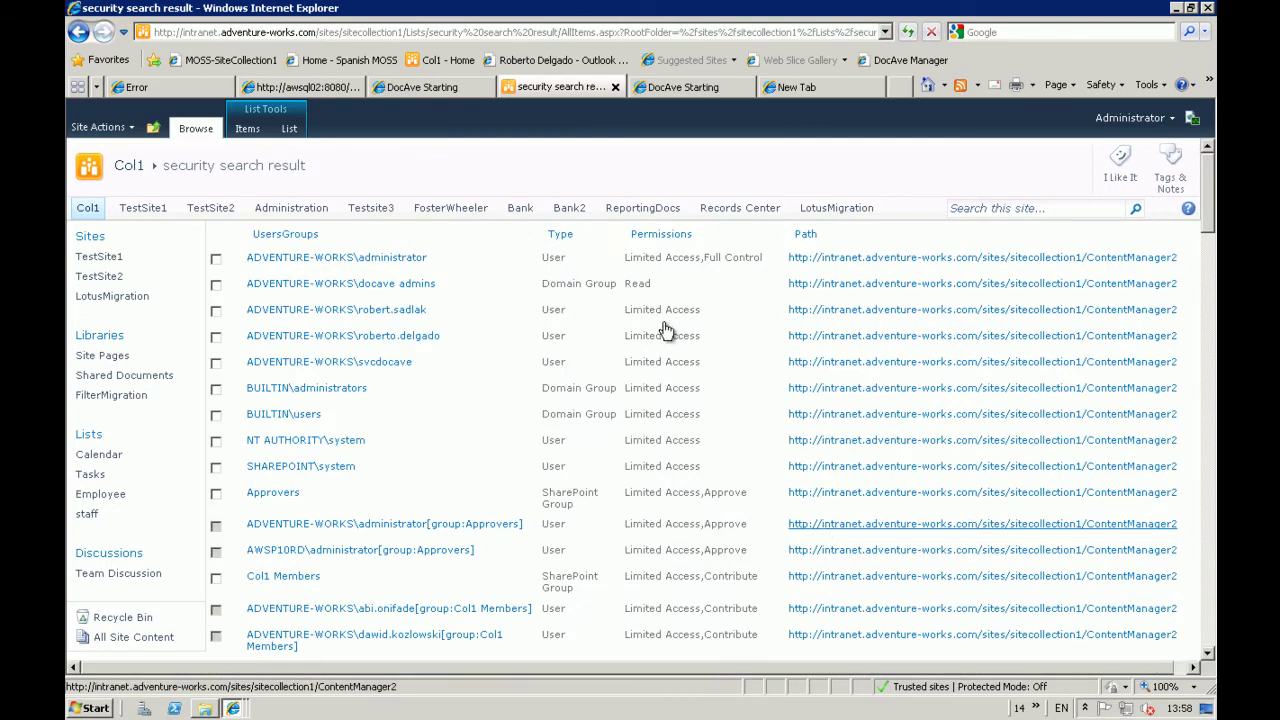